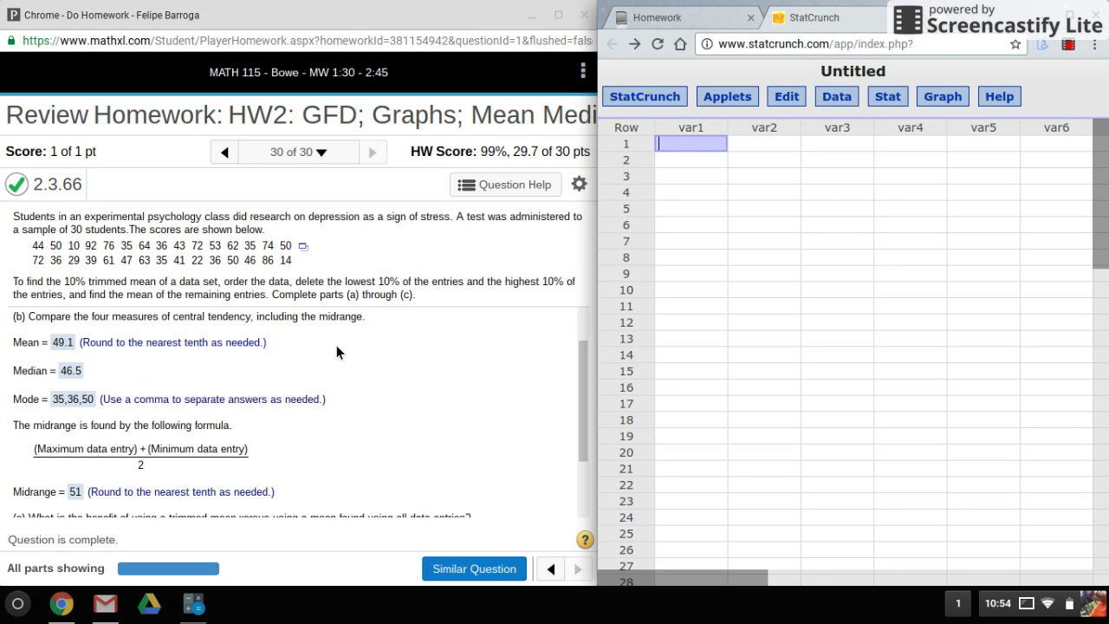
Step: Open the copy options for the homework's 30 depression test scores
{"action": "left_click", "coordinate": [302, 248]}
Step: Copy the 30 scores and paste them into StatCrunch's var1 column starting at row 1
{"action": "left_click", "coordinate": [364, 297]}
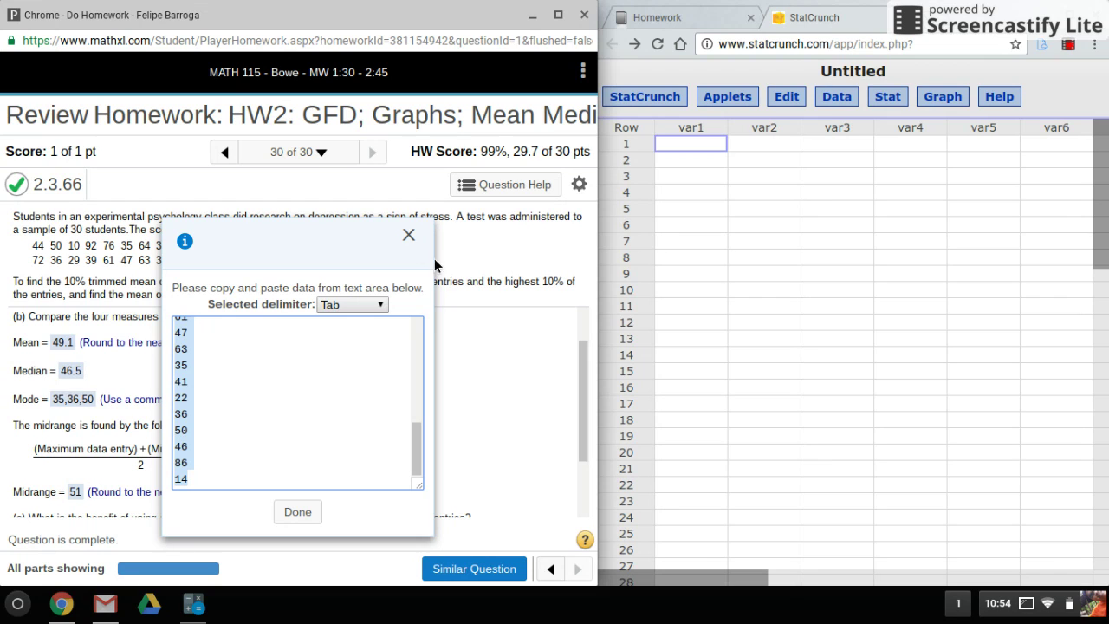
{"action": "right_click", "coordinate": [187, 337]}
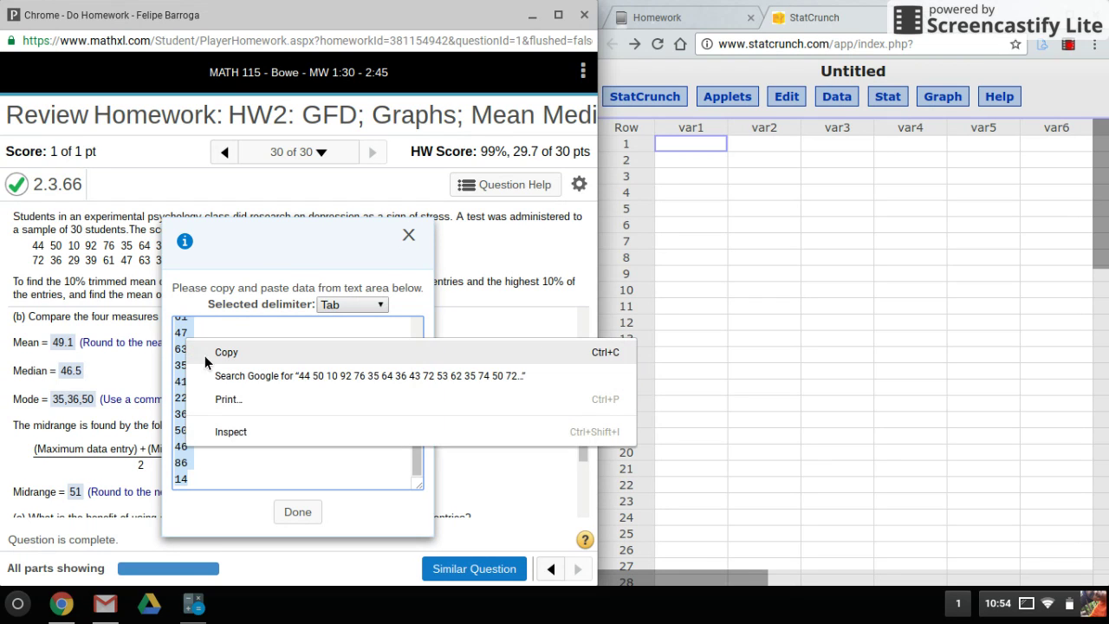
{"action": "left_click", "coordinate": [205, 353]}
{"action": "left_click", "coordinate": [408, 236]}
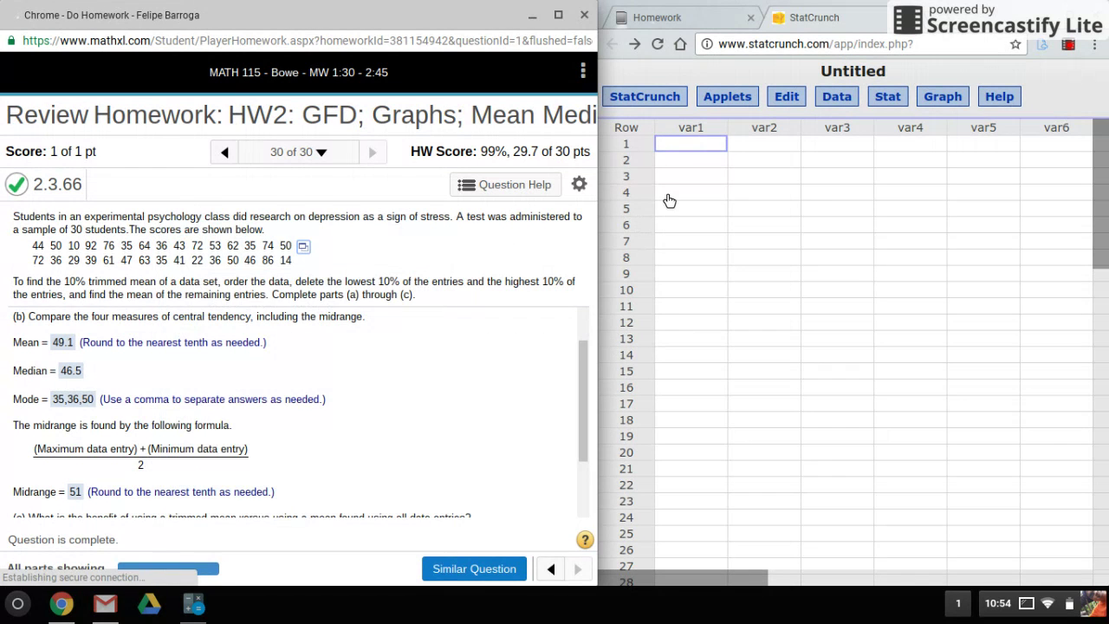
{"action": "left_click", "coordinate": [693, 145]}
{"action": "key", "text": "ctrl+v"}
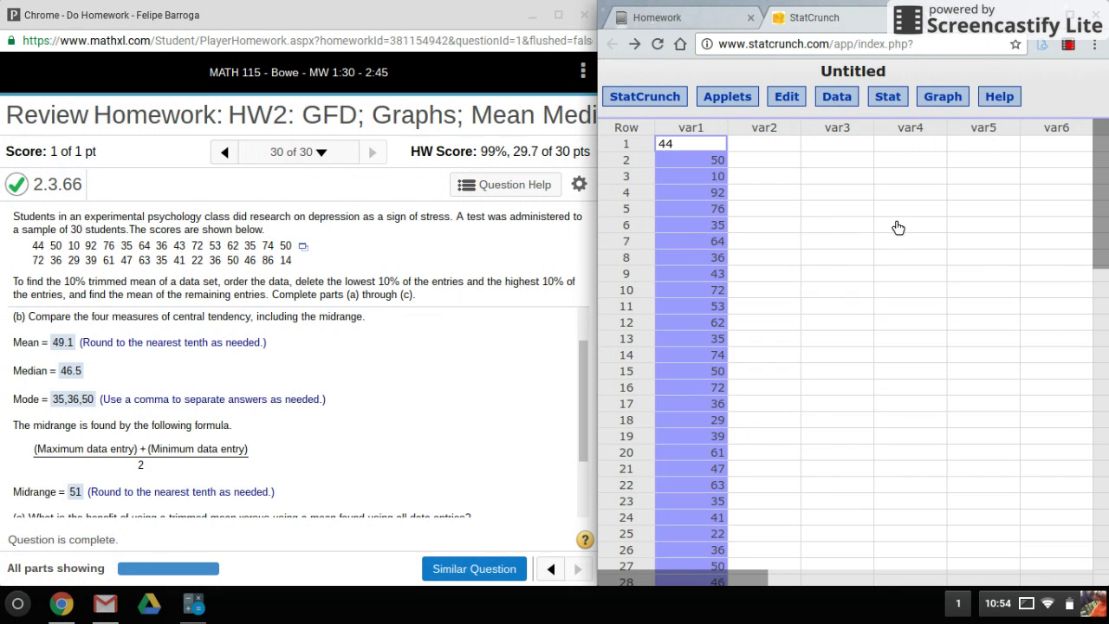
{"action": "left_click", "coordinate": [764, 146]}
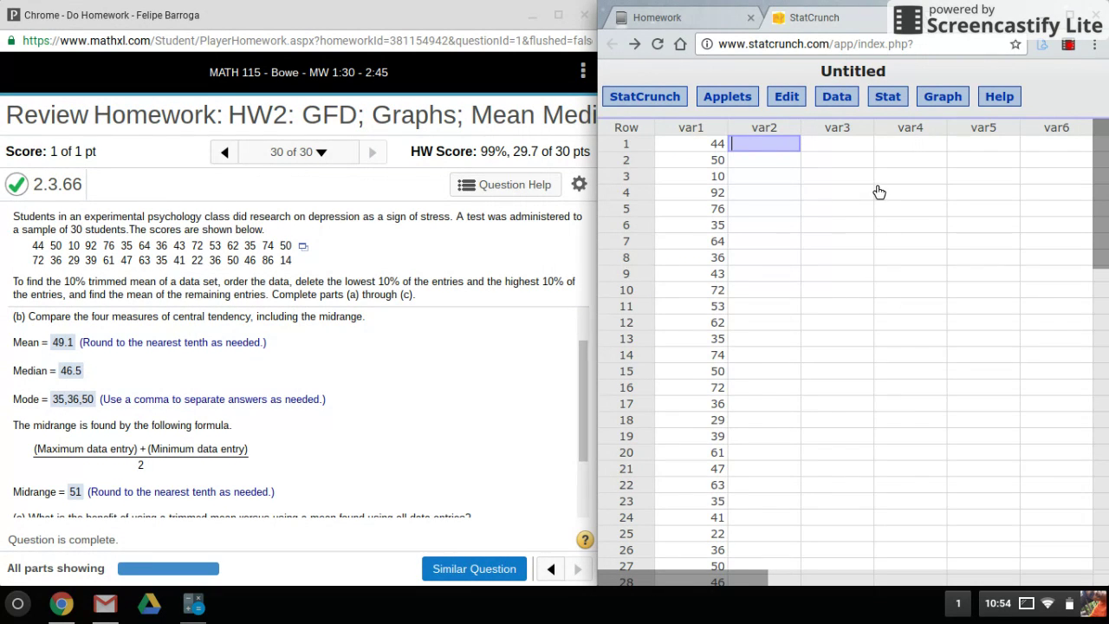
Step: Open Stat > Summary Stats > Columns and choose var1 as the column
{"action": "left_click", "coordinate": [892, 105]}
{"action": "mouse_move", "coordinate": [896, 148]}
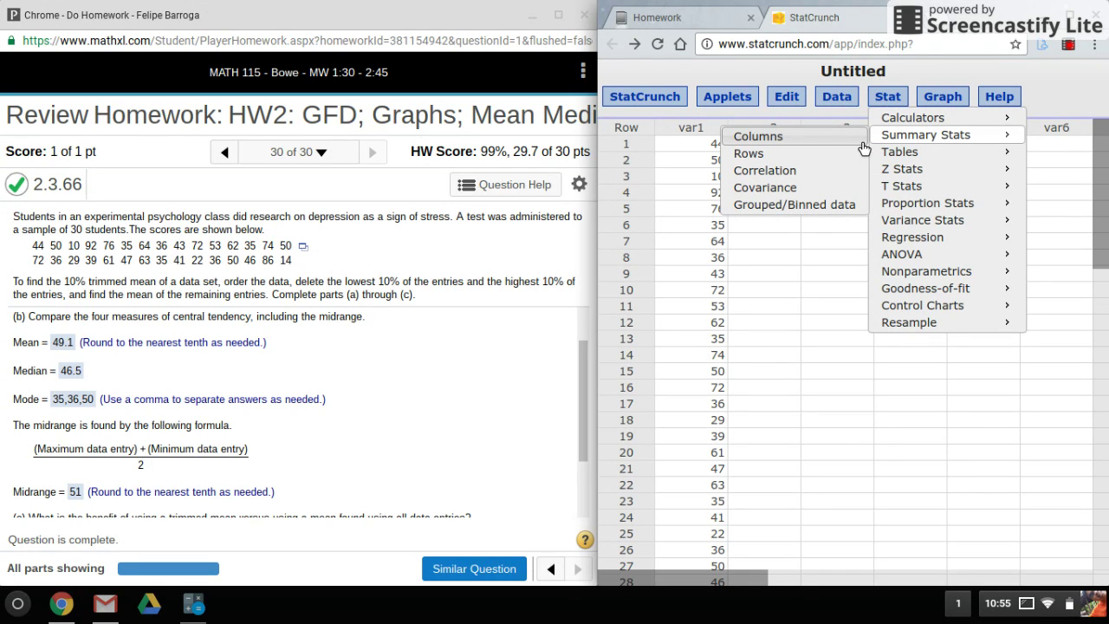
{"action": "left_click", "coordinate": [861, 141]}
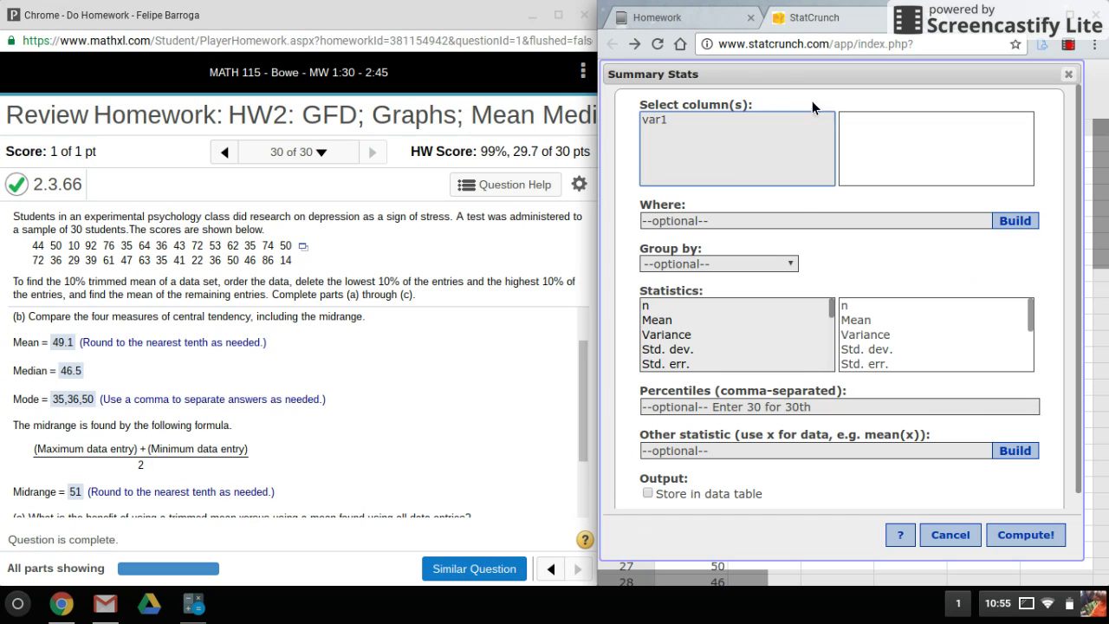
{"action": "left_click", "coordinate": [687, 122]}
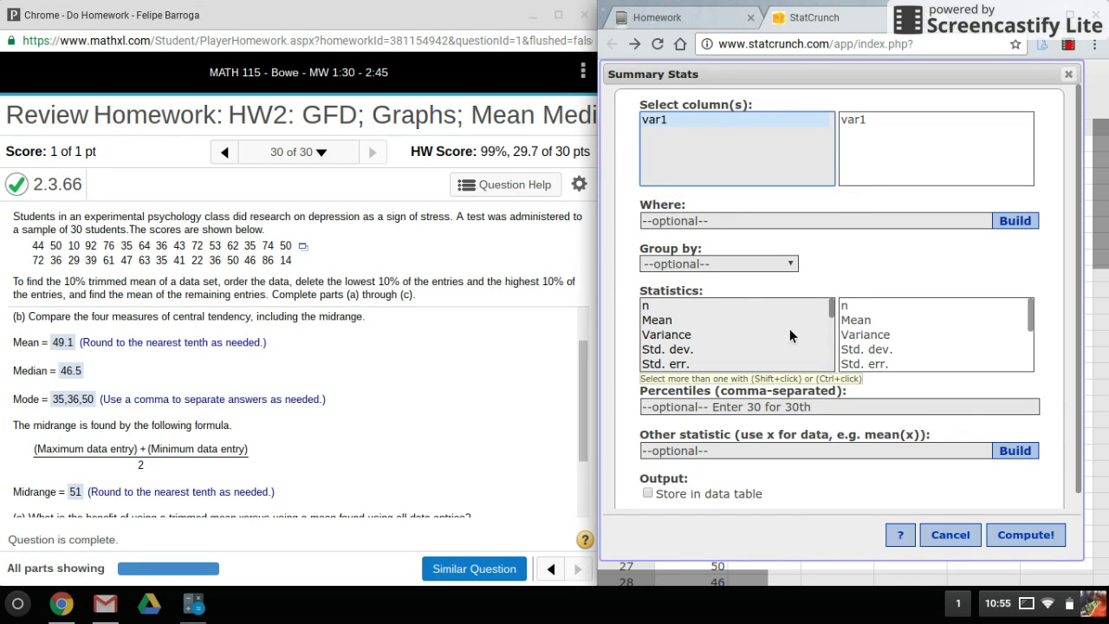
Step: Select all statistics, add Mode, and compute the summary for var1
{"action": "left_click", "coordinate": [834, 313]}
{"action": "key", "text": "ctrl+a"}
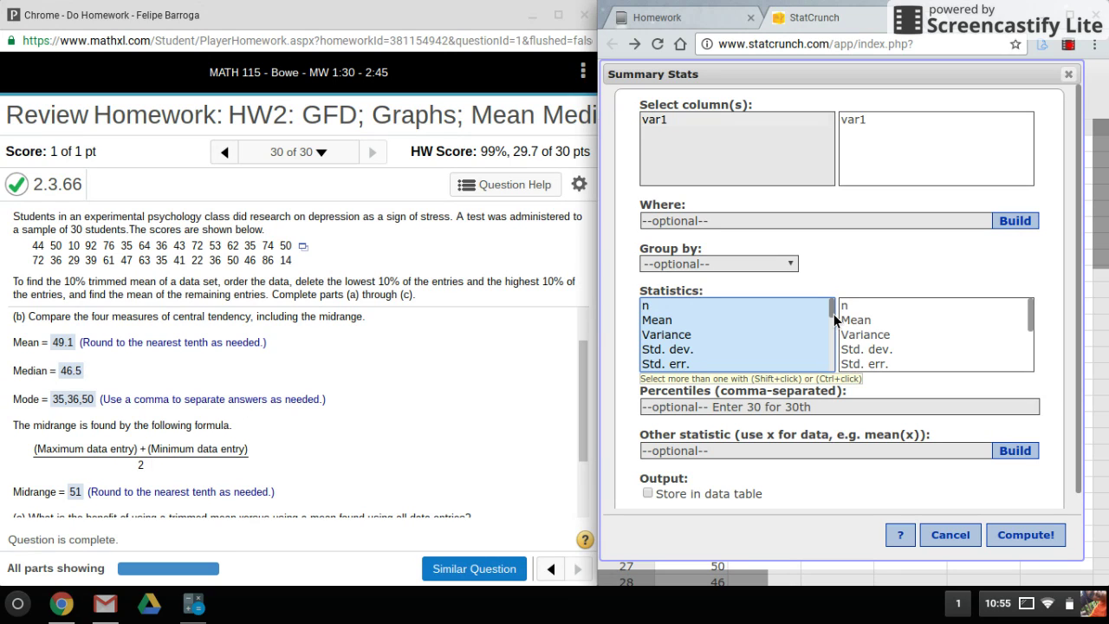
{"action": "scroll", "coordinate": [831, 315], "scroll_direction": "down", "scroll_amount": 3}
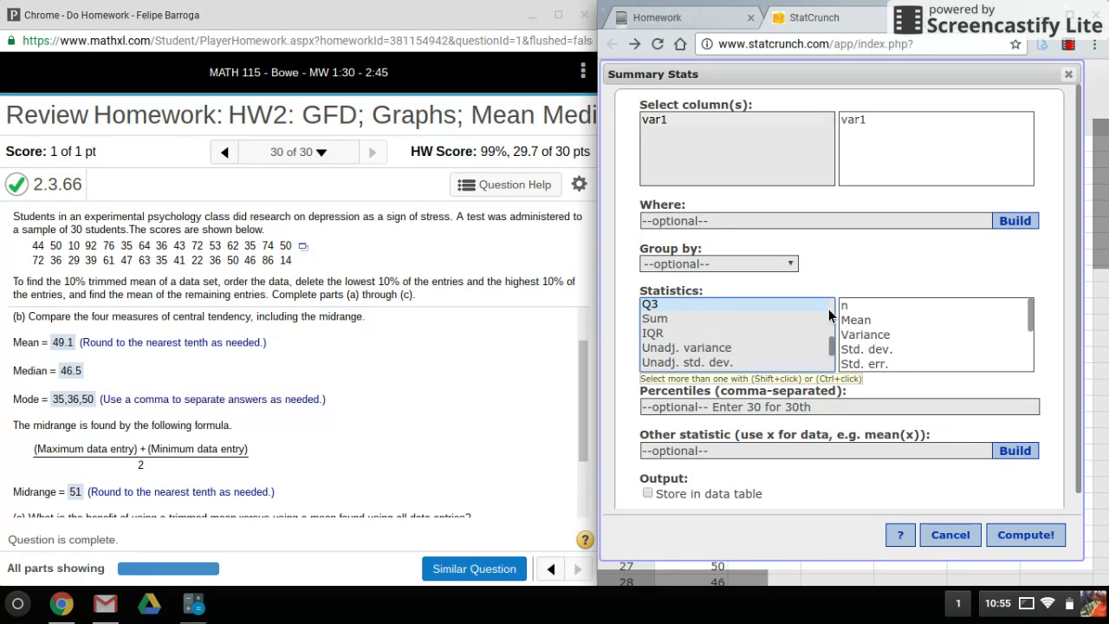
{"action": "scroll", "coordinate": [828, 316], "scroll_direction": "down", "scroll_amount": 4}
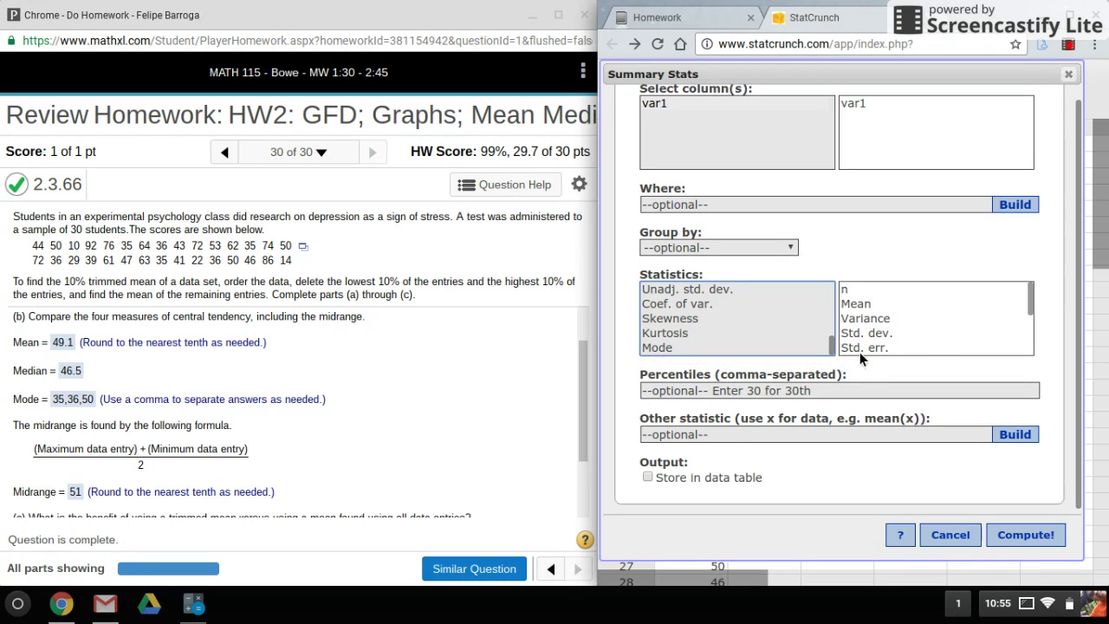
{"action": "left_click", "coordinate": [716, 347]}
{"action": "scroll", "coordinate": [986, 339], "scroll_direction": "down", "scroll_amount": 1}
{"action": "scroll", "coordinate": [986, 339], "scroll_direction": "down", "scroll_amount": 1}
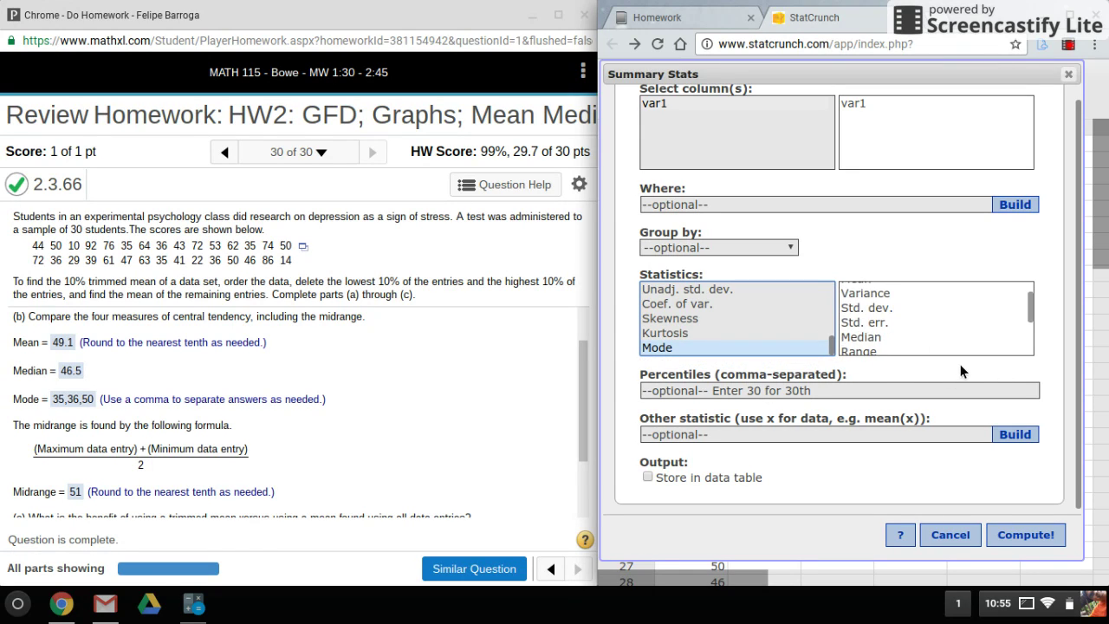
{"action": "scroll", "coordinate": [969, 340], "scroll_direction": "down", "scroll_amount": 2}
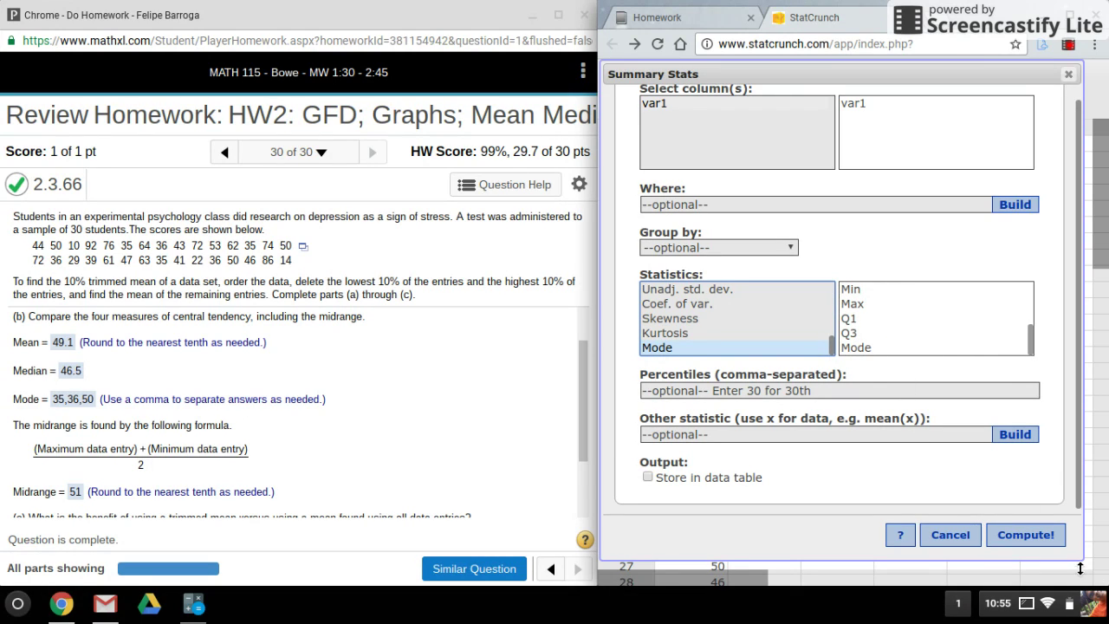
{"action": "left_click", "coordinate": [1027, 536]}
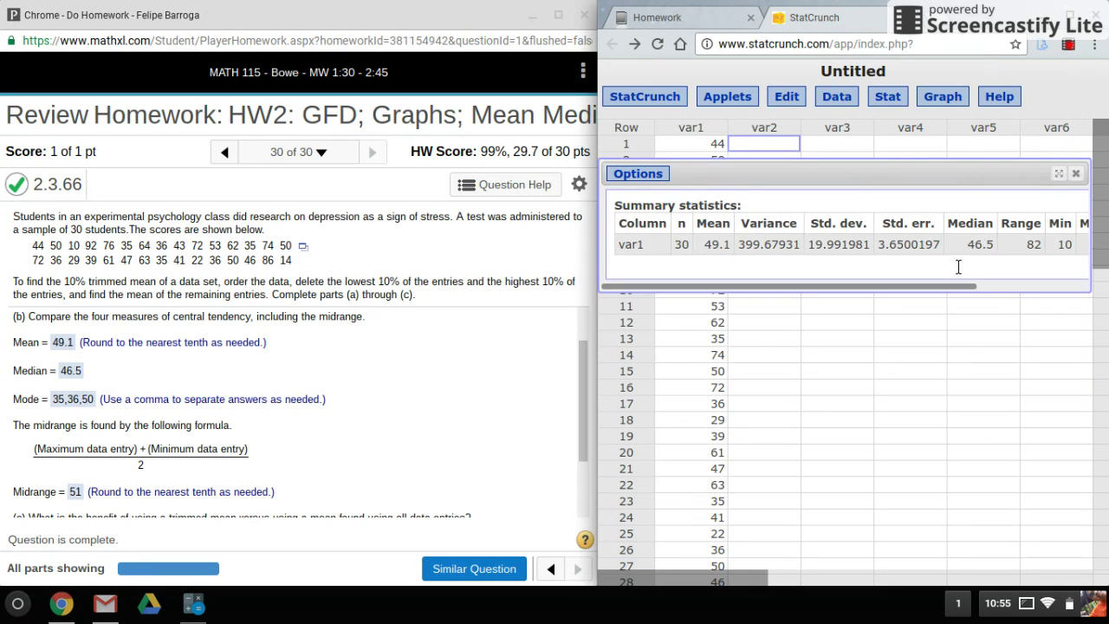
Step: Read off mean 49.1 and median 46.5, then scroll the results to find the mode
{"action": "left_click_drag", "start_coordinate": [728, 262], "coordinate": [724, 262]}
{"action": "double_click", "coordinate": [723, 261]}
{"action": "double_click", "coordinate": [987, 247]}
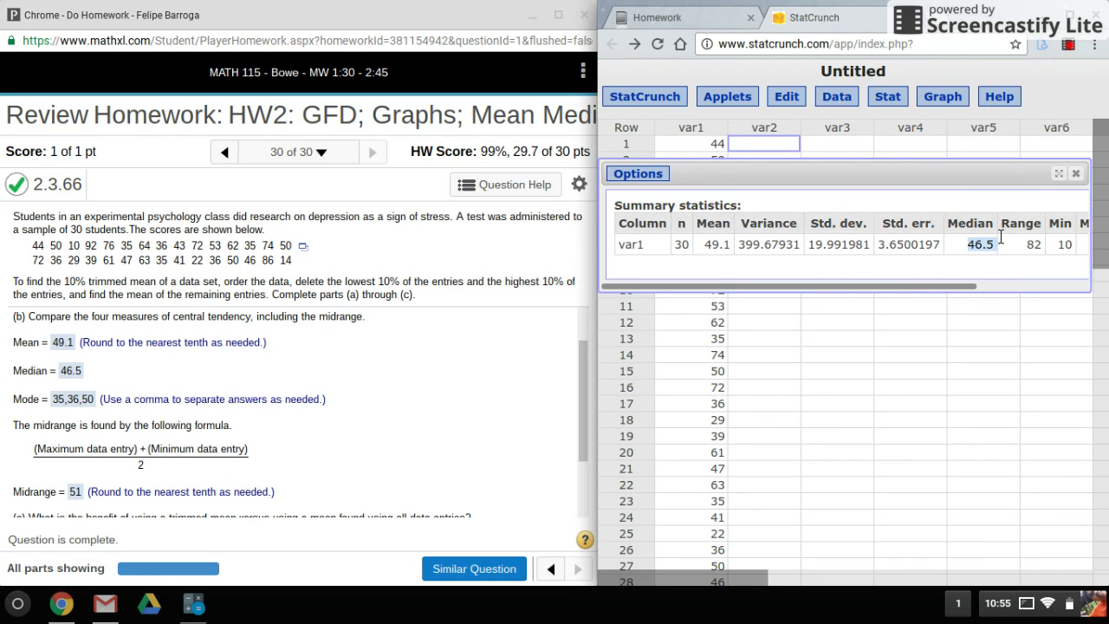
{"action": "scroll", "coordinate": [928, 286], "scroll_direction": "right", "scroll_amount": 3}
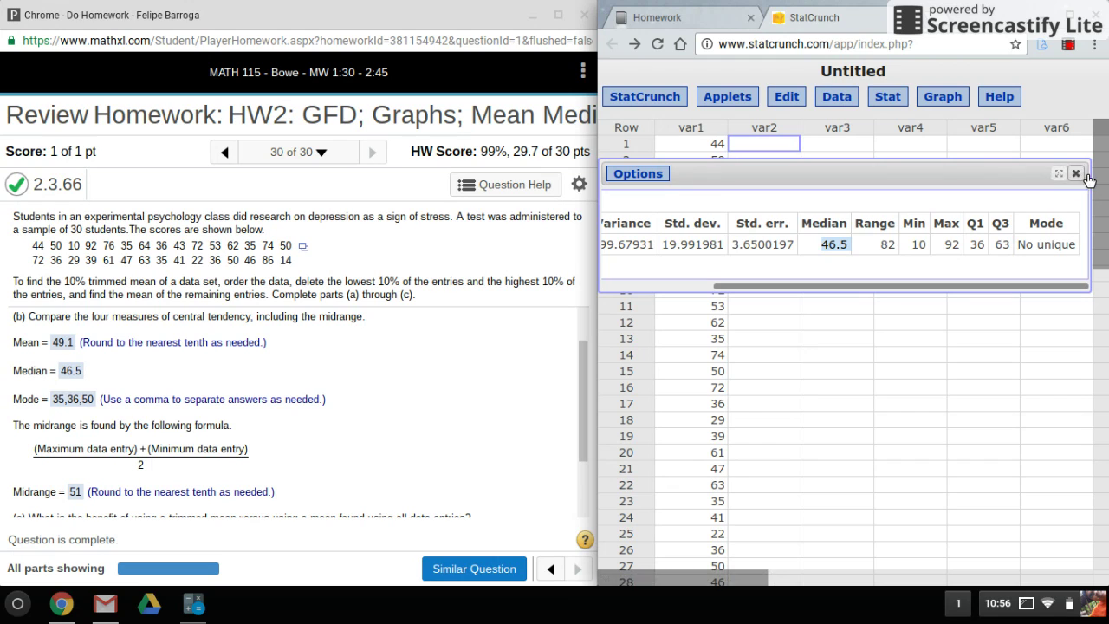
{"action": "left_click", "coordinate": [631, 287]}
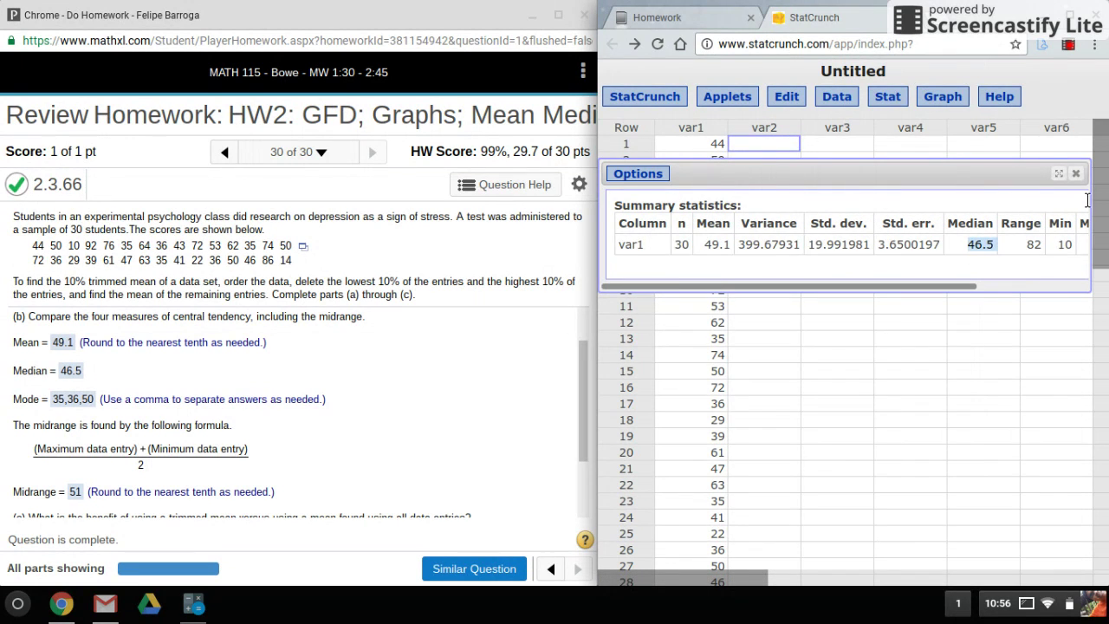
Step: Close the results and sort var1 ascending into a new Sort(var1) column
{"action": "left_click", "coordinate": [1082, 174]}
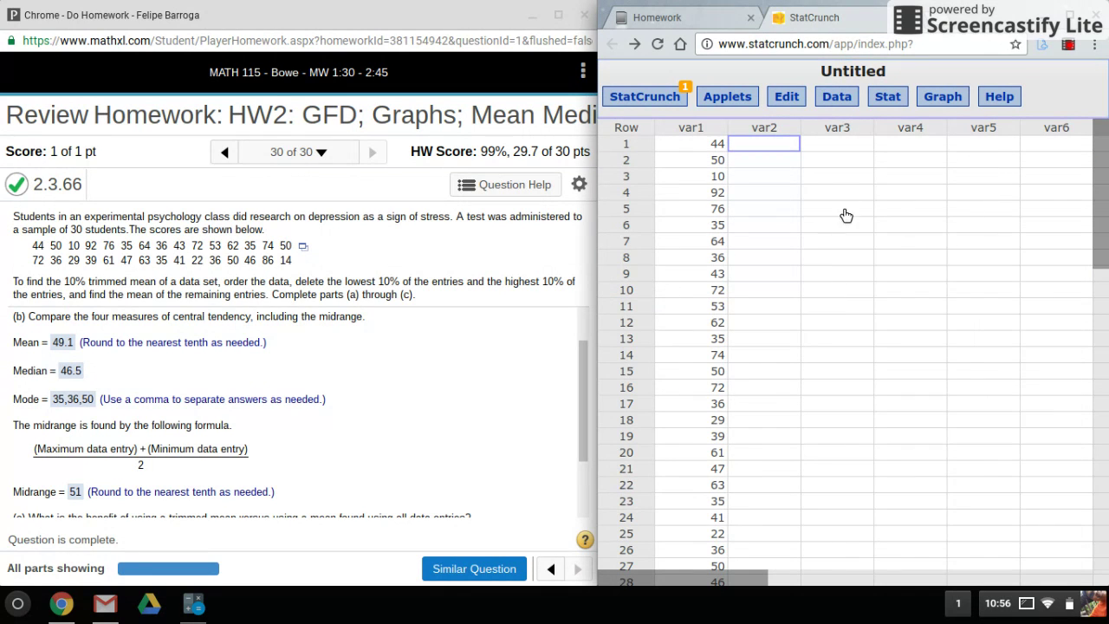
{"action": "left_click", "coordinate": [855, 102]}
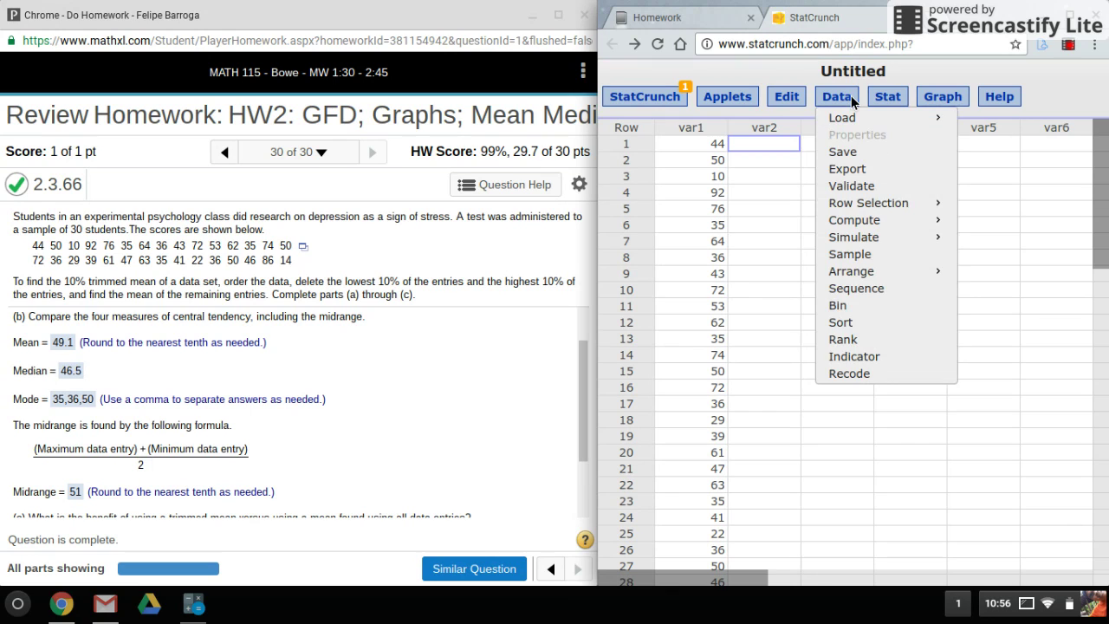
{"action": "left_click", "coordinate": [870, 328]}
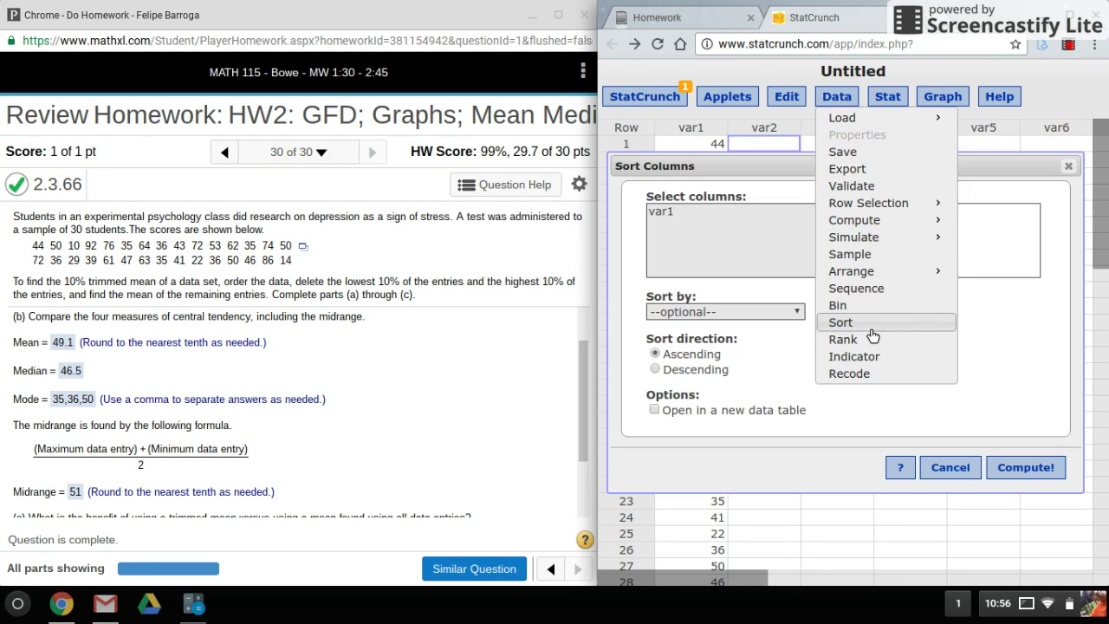
{"action": "left_click", "coordinate": [695, 211]}
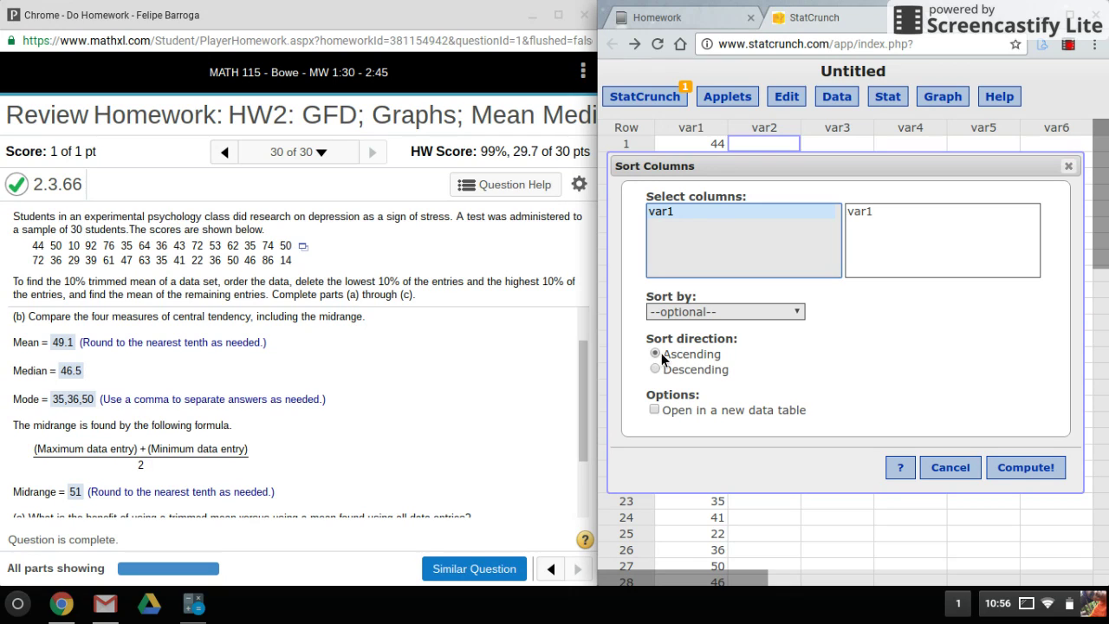
{"action": "left_click", "coordinate": [1045, 472]}
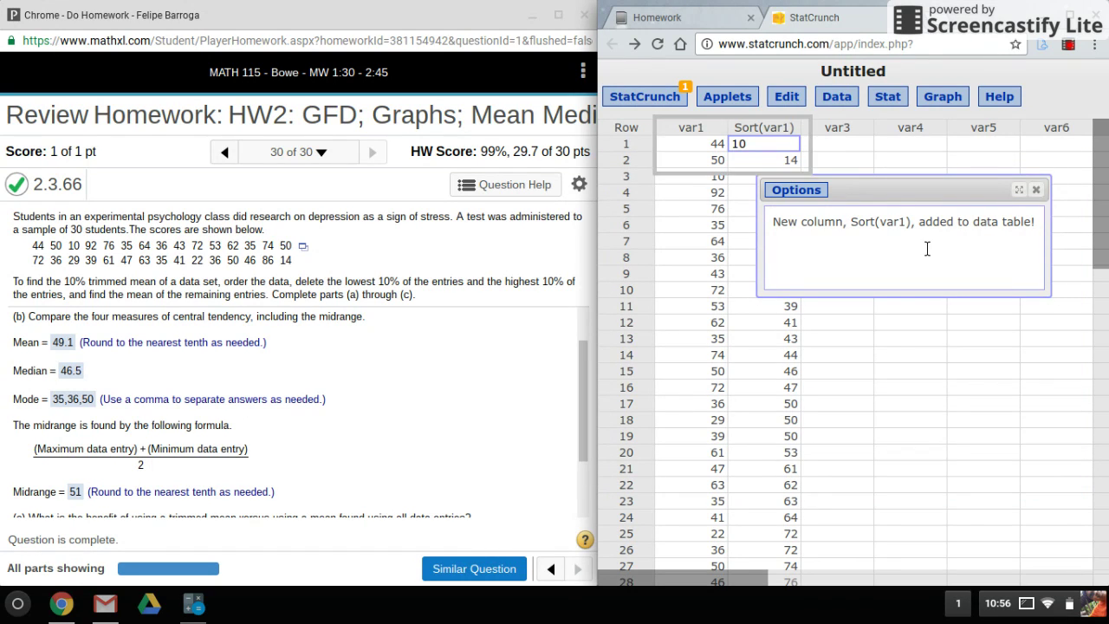
Step: Highlight the three 35s, three 36s and three 50s in Sort(var1) to confirm the modes
{"action": "left_click", "coordinate": [830, 165]}
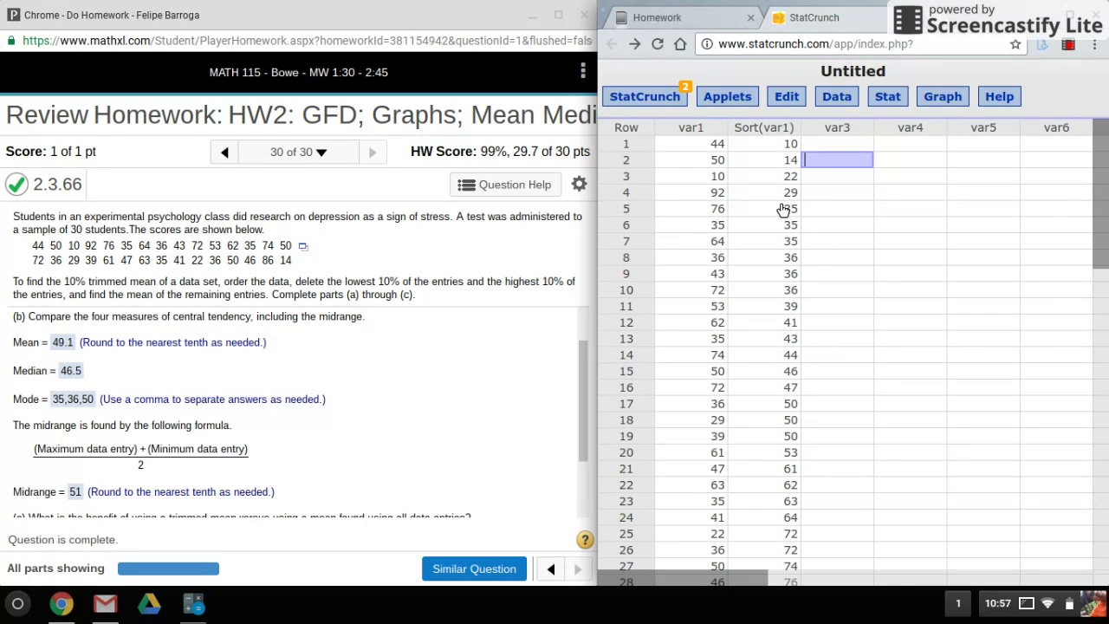
{"action": "left_click_drag", "start_coordinate": [780, 214], "coordinate": [784, 247]}
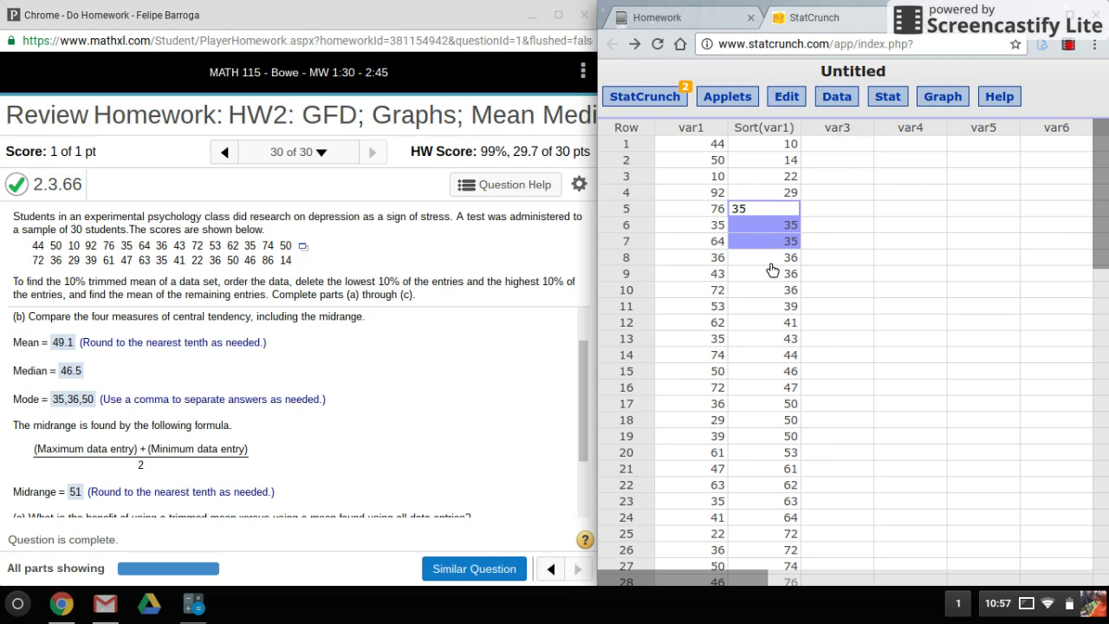
{"action": "left_click_drag", "start_coordinate": [773, 257], "coordinate": [775, 290]}
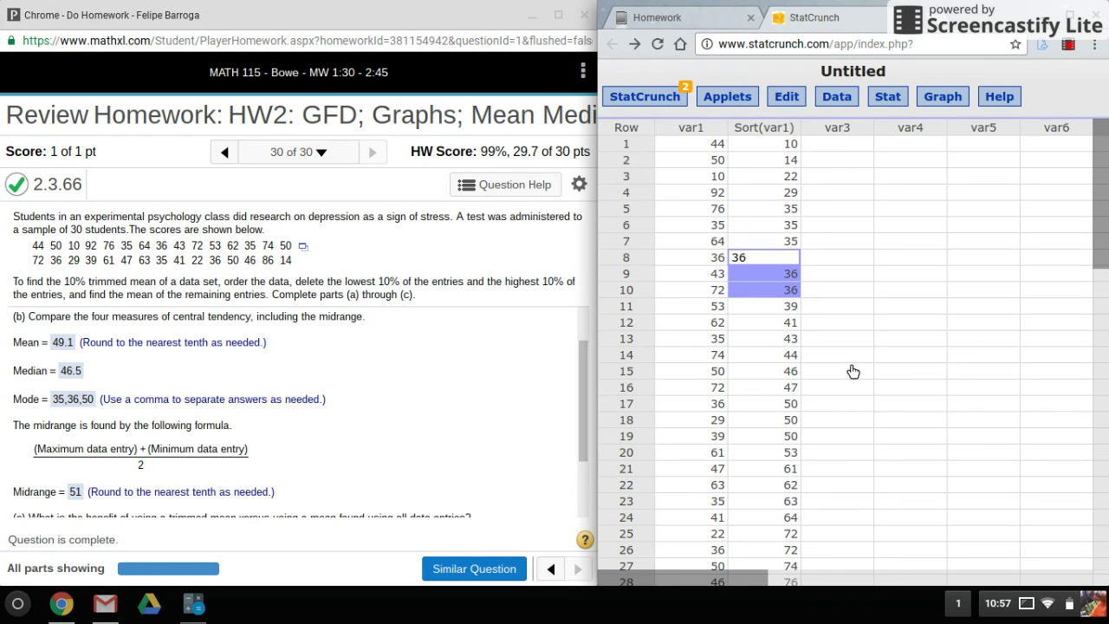
{"action": "left_click", "coordinate": [770, 406]}
{"action": "left_click_drag", "start_coordinate": [771, 419], "coordinate": [772, 438]}
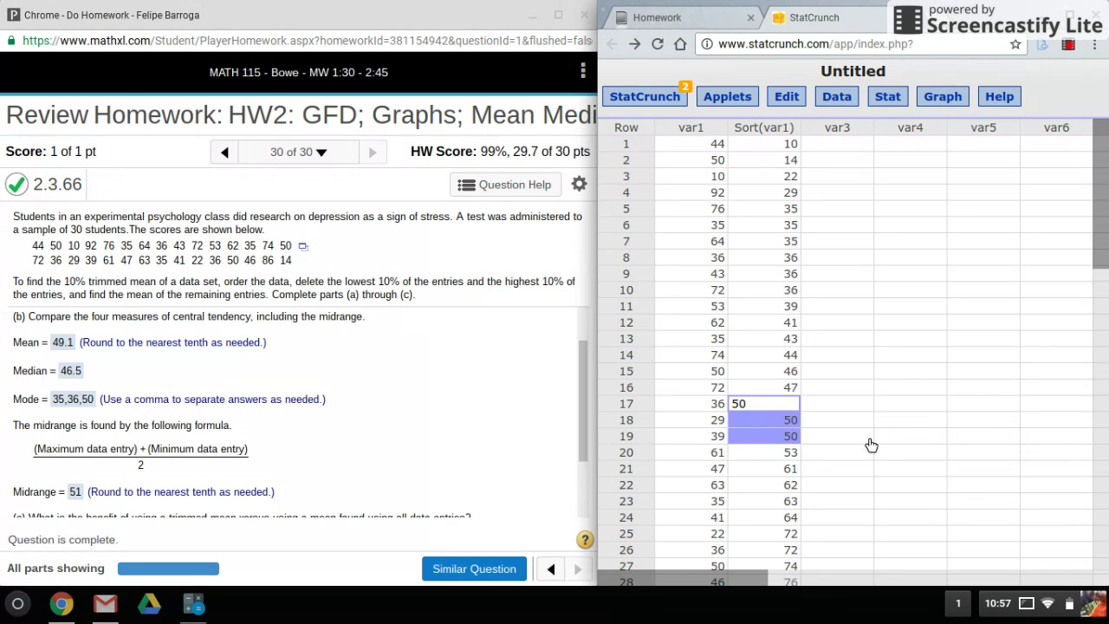
{"action": "scroll", "coordinate": [886, 424], "scroll_direction": "down", "scroll_amount": 4}
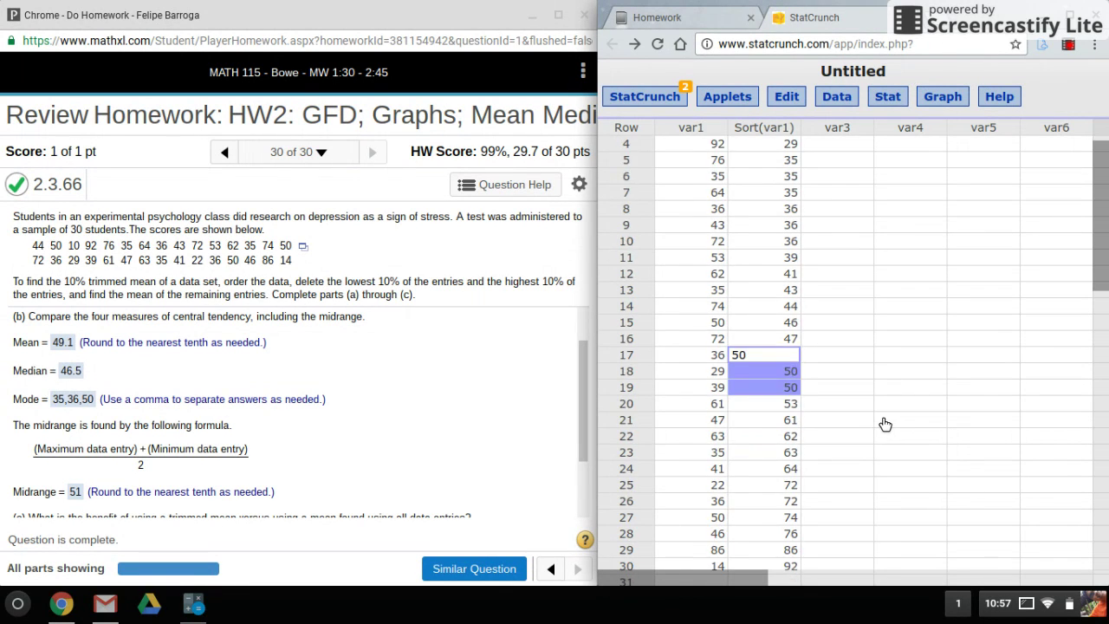
{"action": "scroll", "coordinate": [885, 424], "scroll_direction": "up", "scroll_amount": 4}
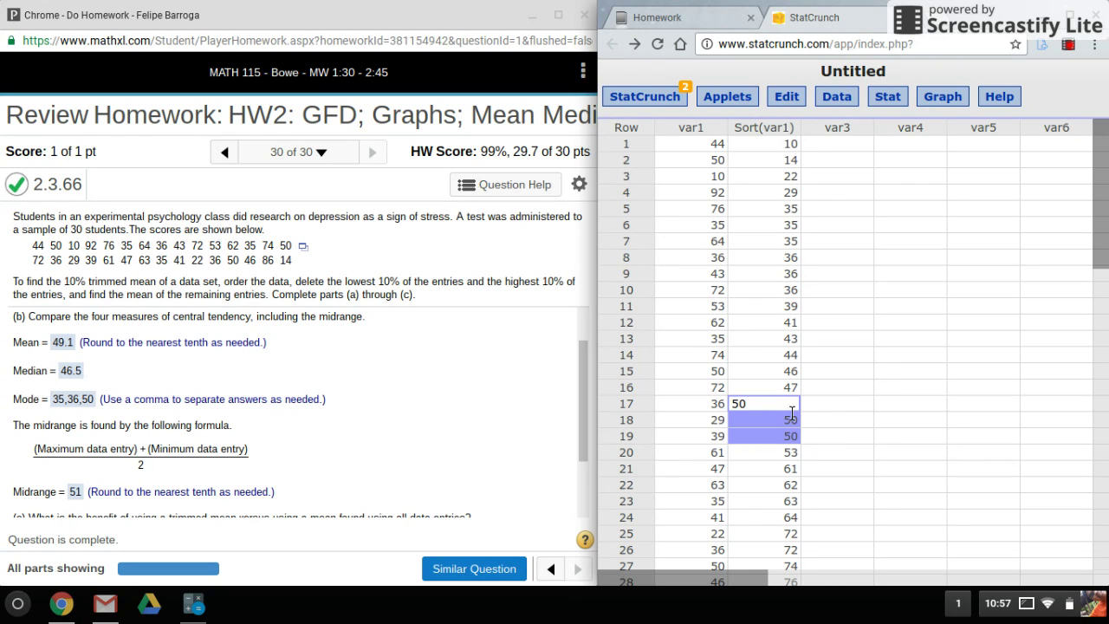
{"action": "left_click", "coordinate": [825, 377]}
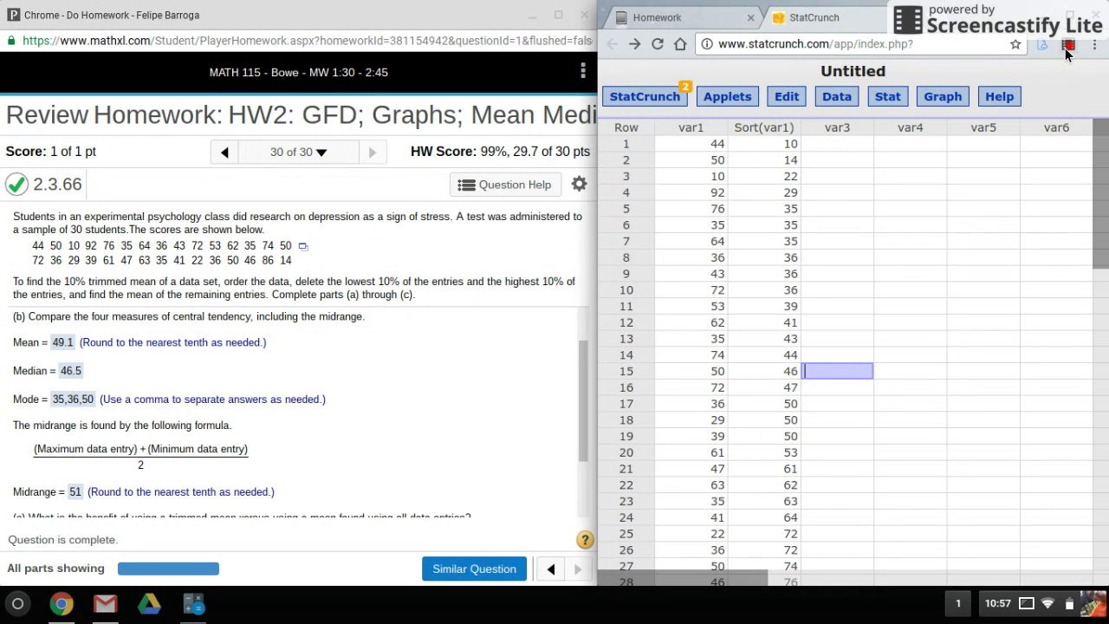
{"action": "left_click", "coordinate": [1067, 48]}
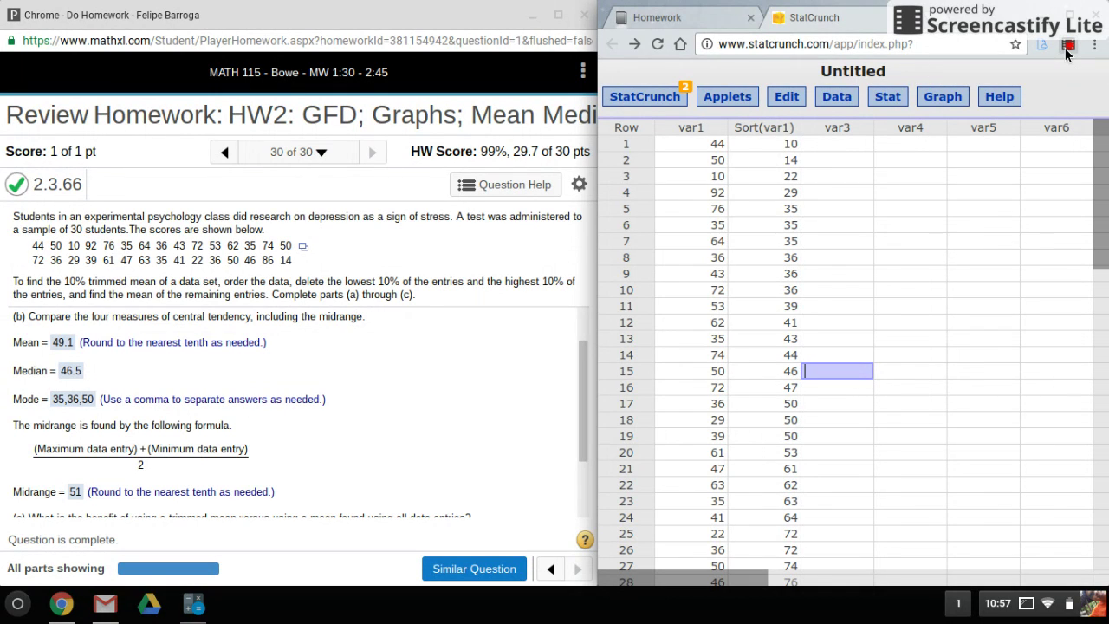